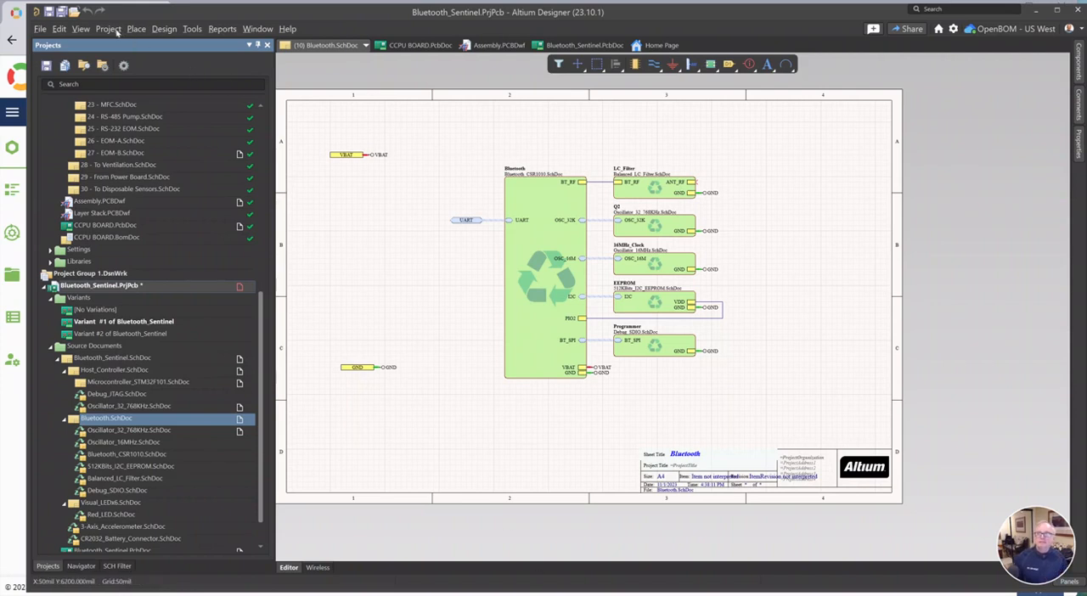
Check the Board Part Number parameter in the Bluetooth_Sentinel project options and close them unchanged
{"action": "left_click", "coordinate": [114, 31]}
{"action": "left_click", "coordinate": [136, 308]}
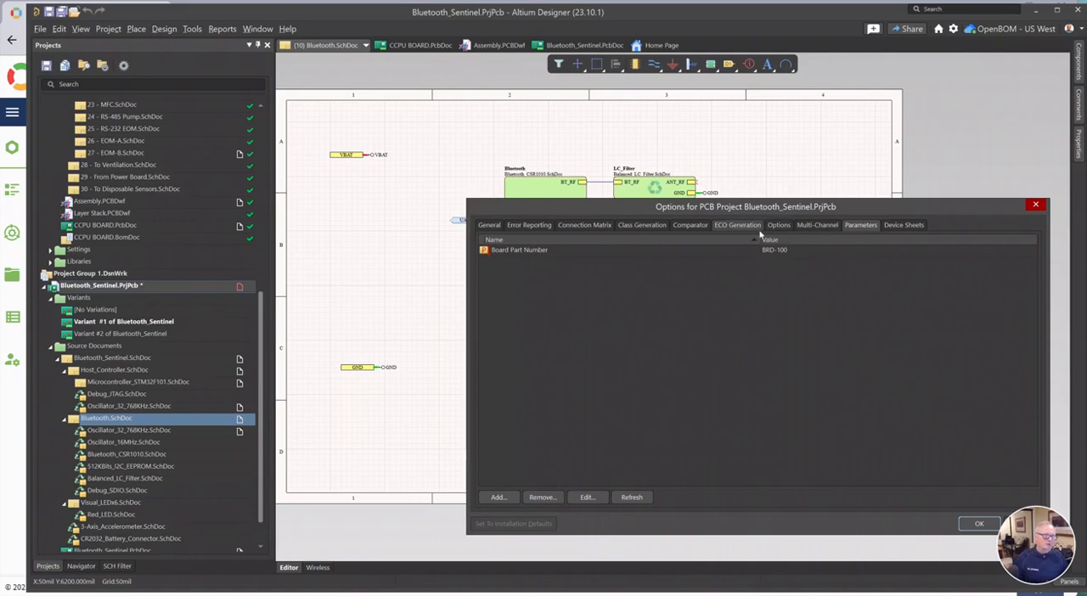
{"action": "left_click", "coordinate": [1033, 206]}
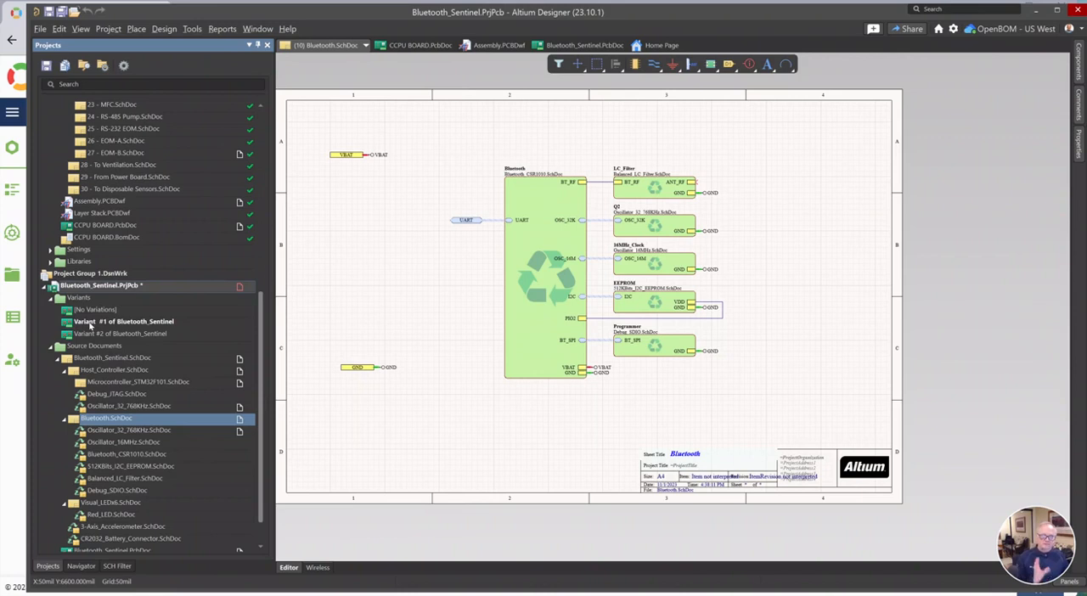
Open the variant management of the Bluetooth_Sentinel project and check the Part Number parameter of Variant #1
{"action": "right_click", "coordinate": [125, 423]}
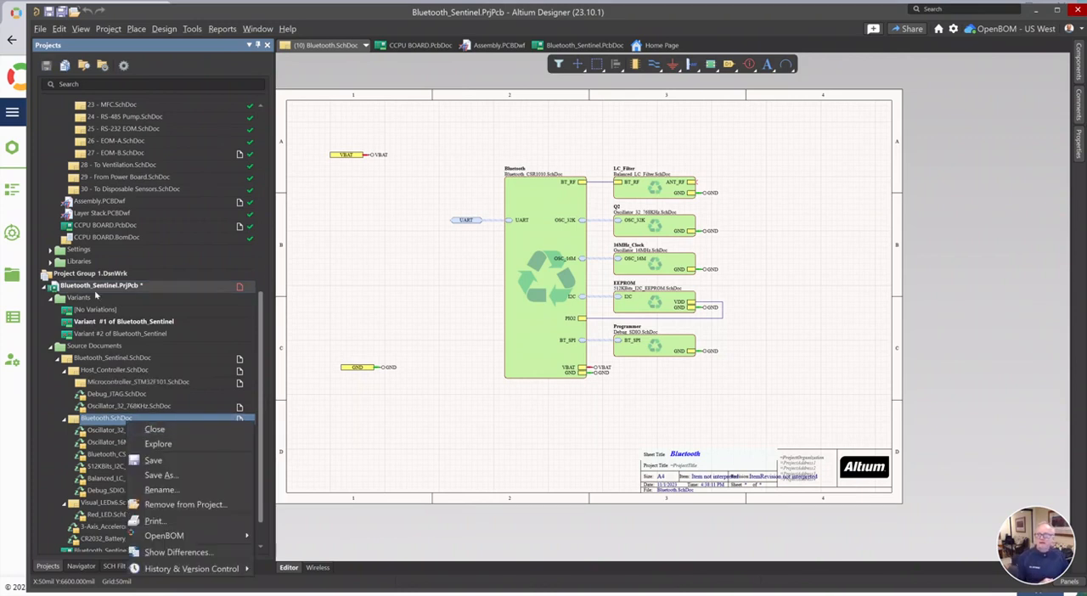
{"action": "right_click", "coordinate": [99, 287]}
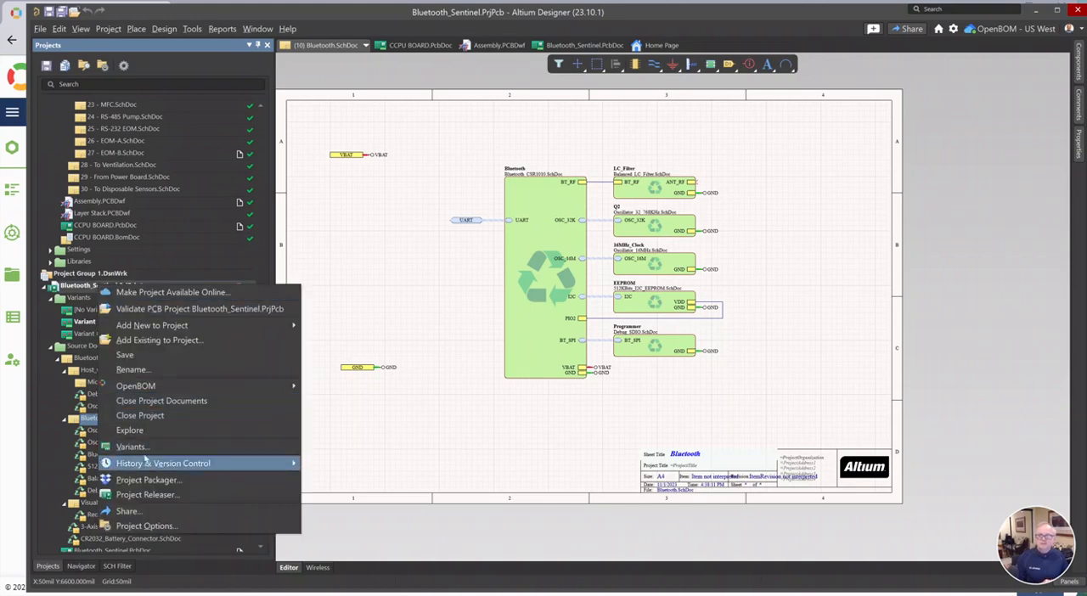
{"action": "left_click", "coordinate": [141, 448]}
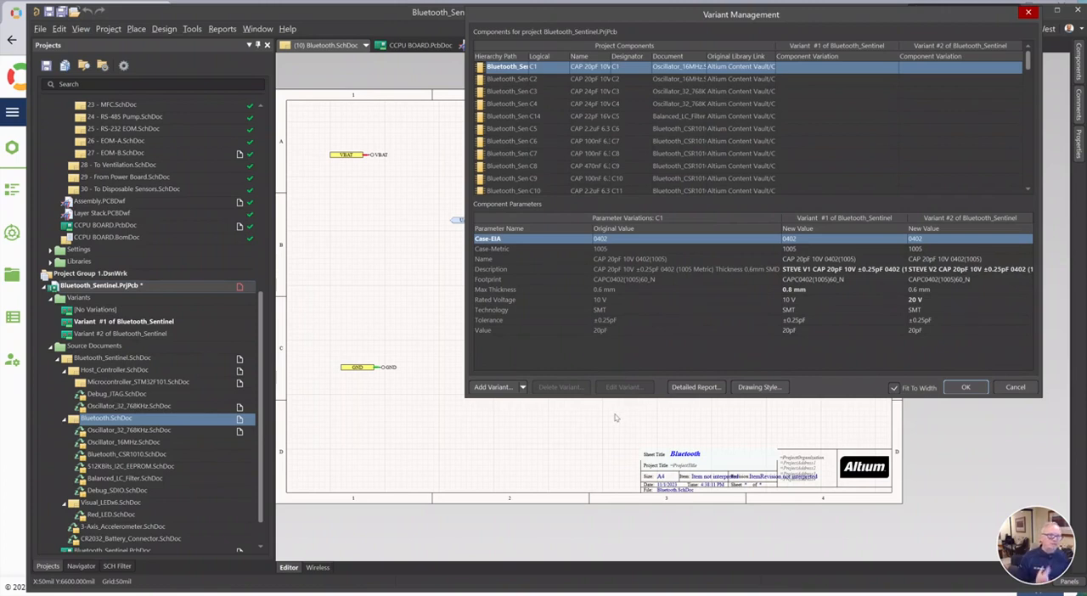
{"action": "left_click", "coordinate": [831, 219]}
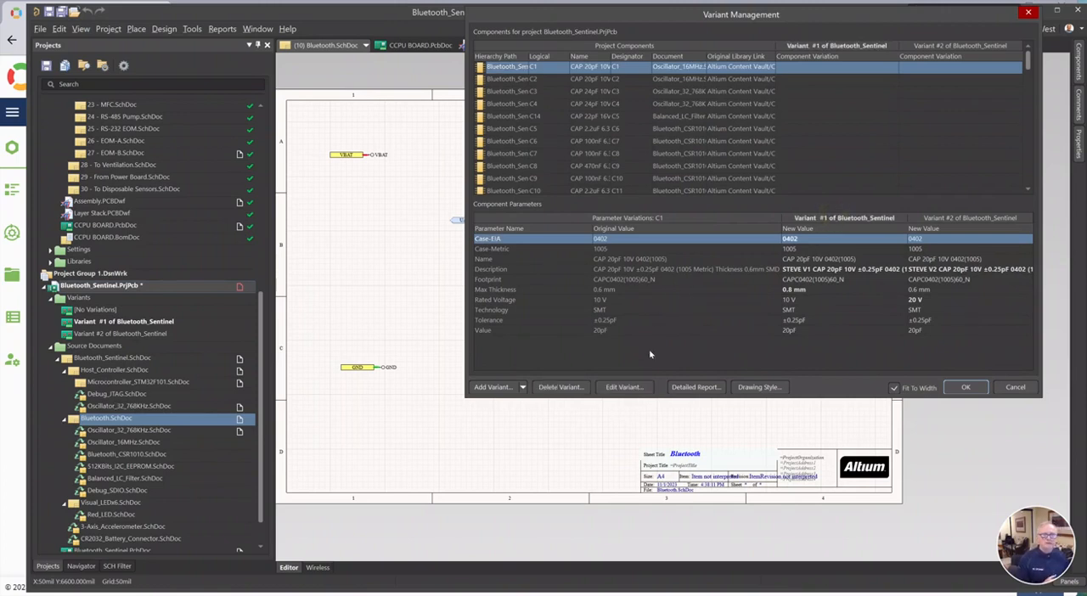
{"action": "left_click", "coordinate": [619, 386]}
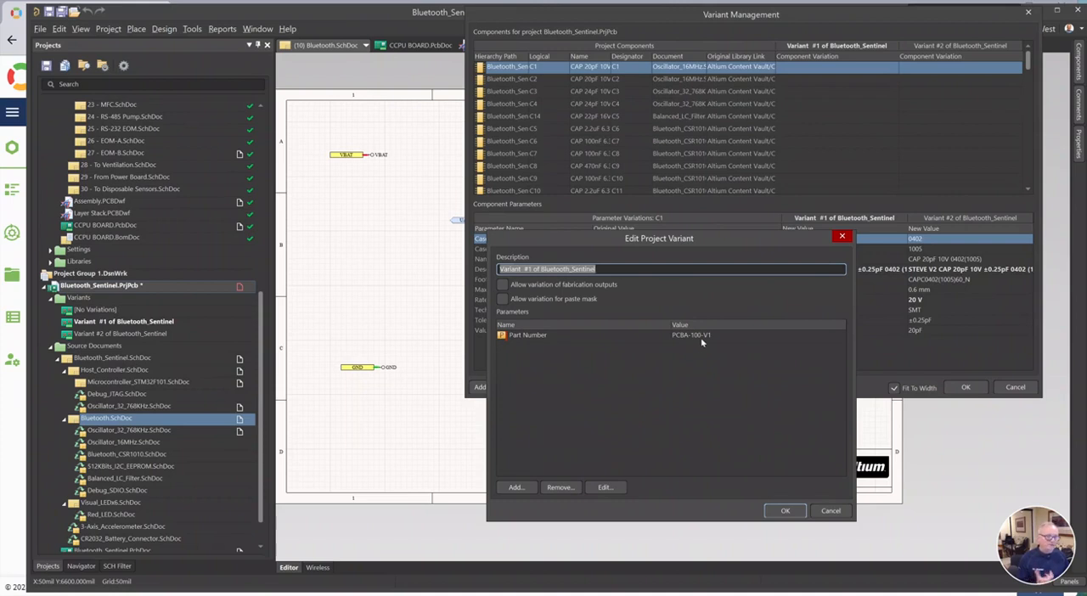
{"action": "left_click", "coordinate": [830, 510]}
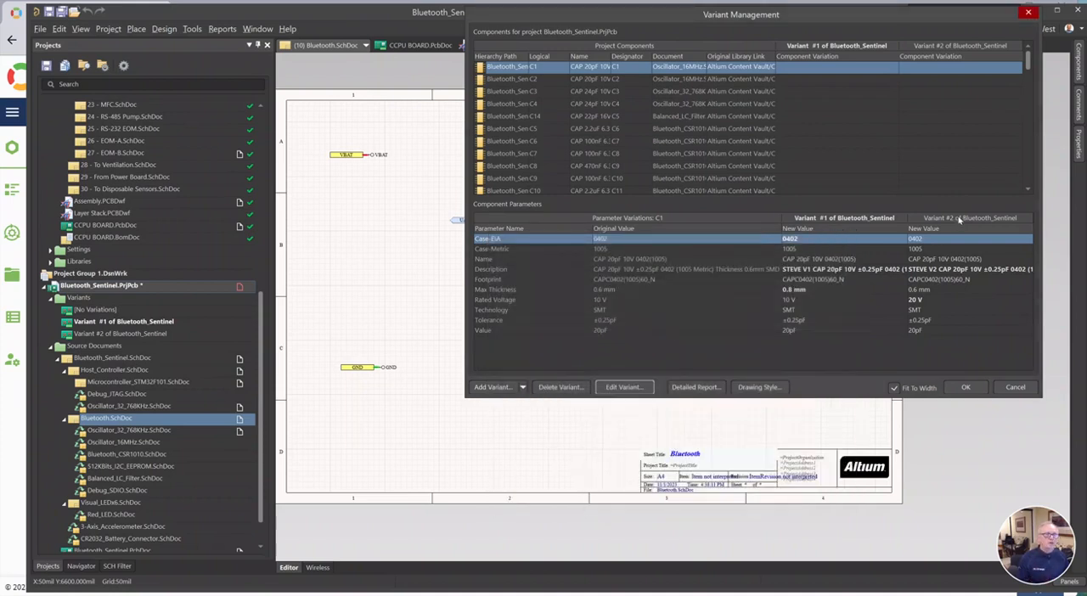
Check the Part Number parameter of Variant #2 of Bluetooth_Sentinel
{"action": "left_click", "coordinate": [959, 219]}
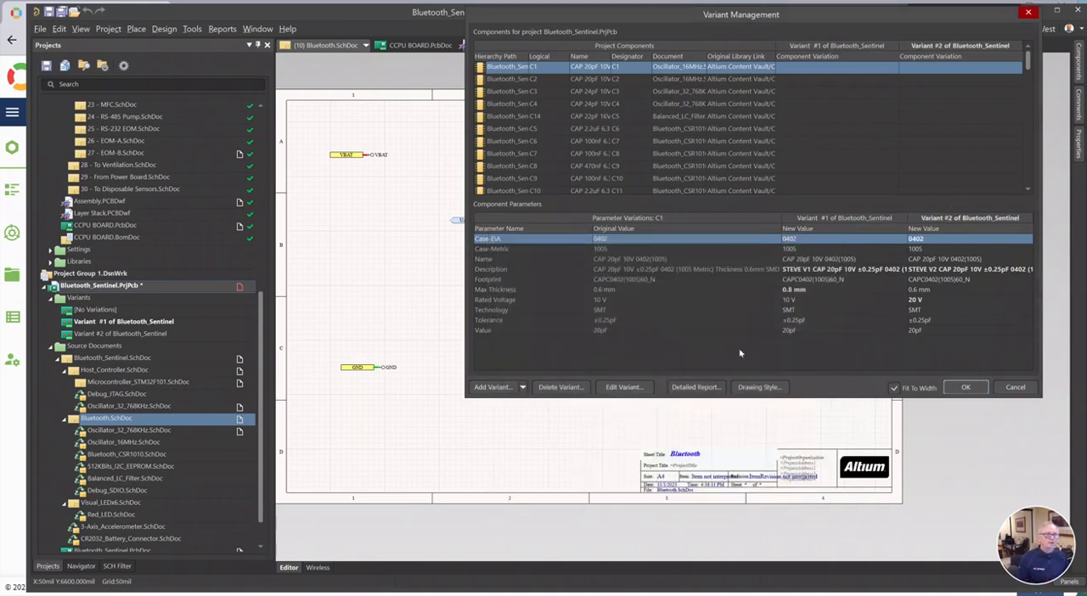
{"action": "left_click", "coordinate": [624, 387]}
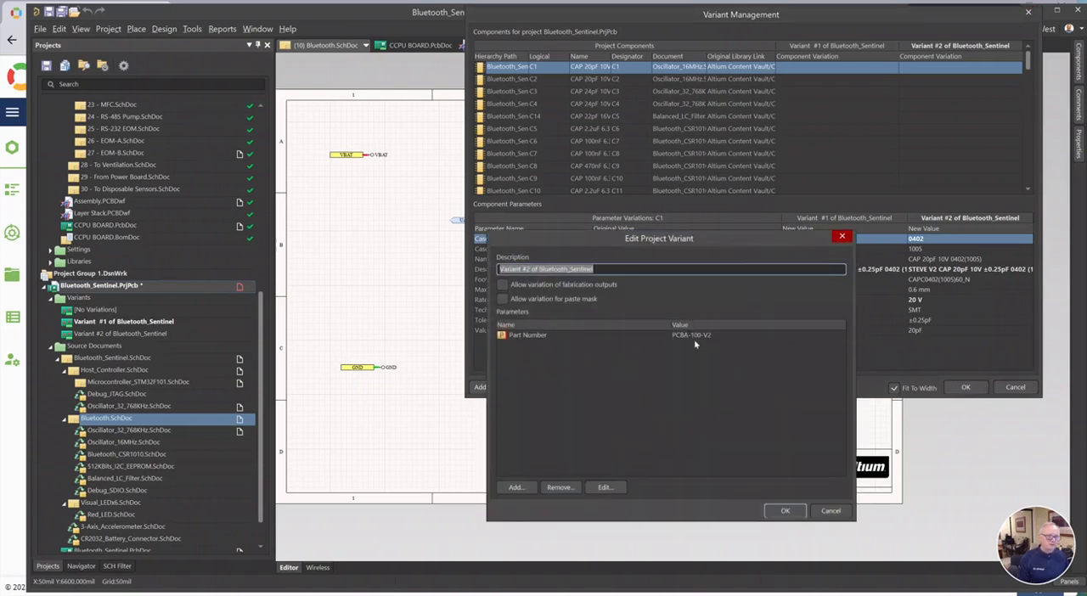
{"action": "left_click", "coordinate": [825, 511]}
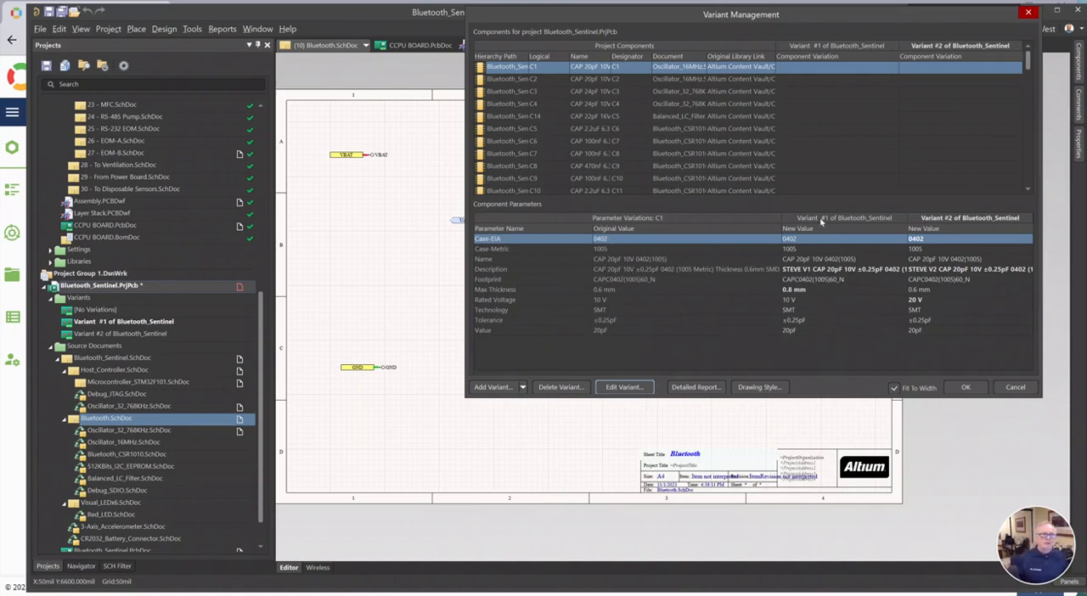
Inspect the varied description of capacitor C1 in both variants and leave variant management without changes
{"action": "left_click", "coordinate": [819, 268]}
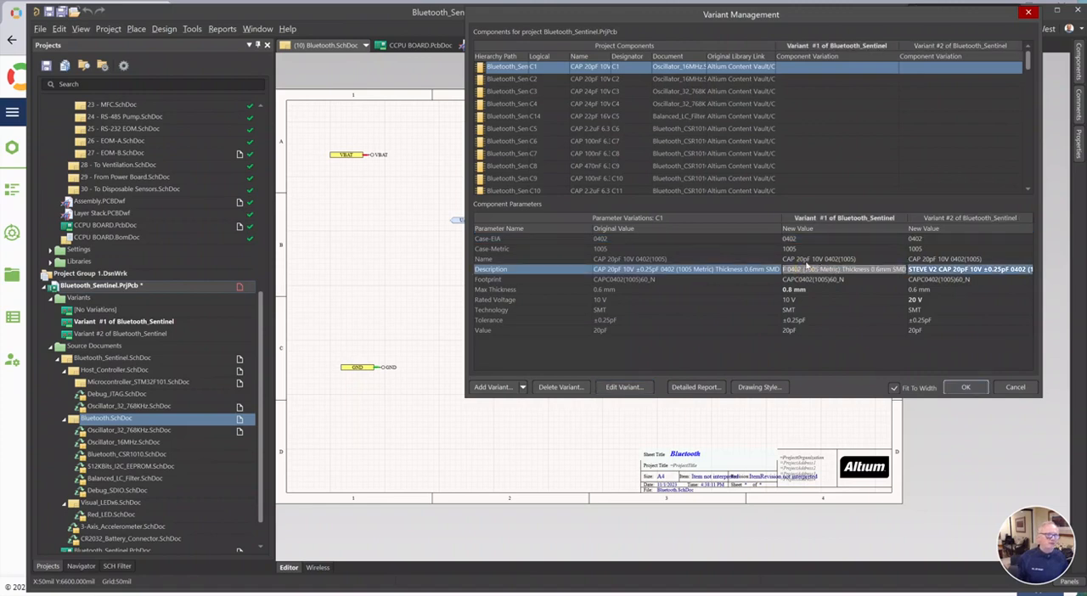
{"action": "key", "text": "ctrl+v"}
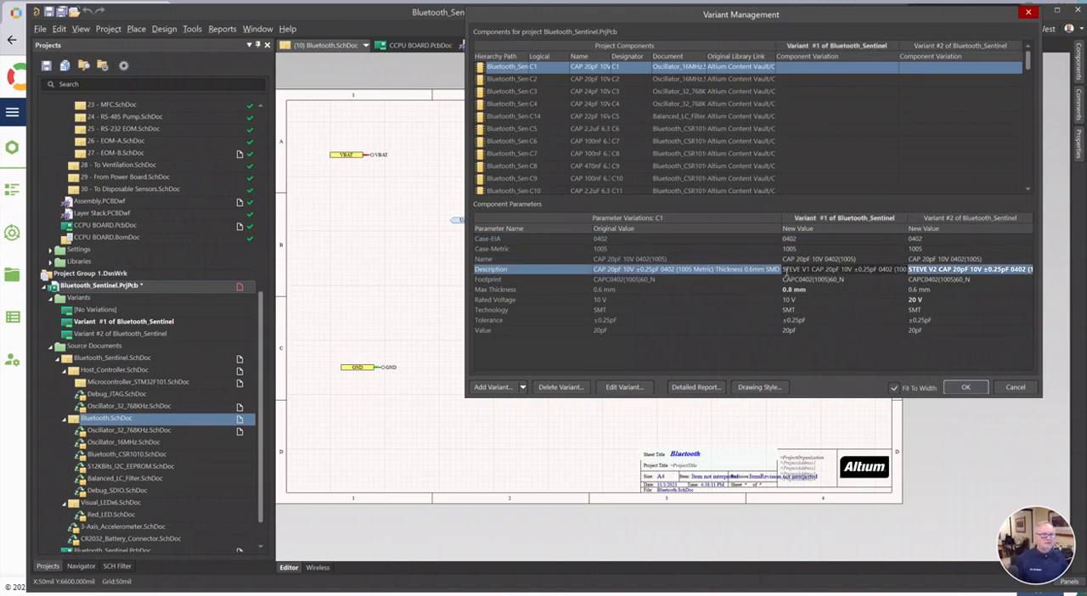
{"action": "left_click", "coordinate": [943, 279]}
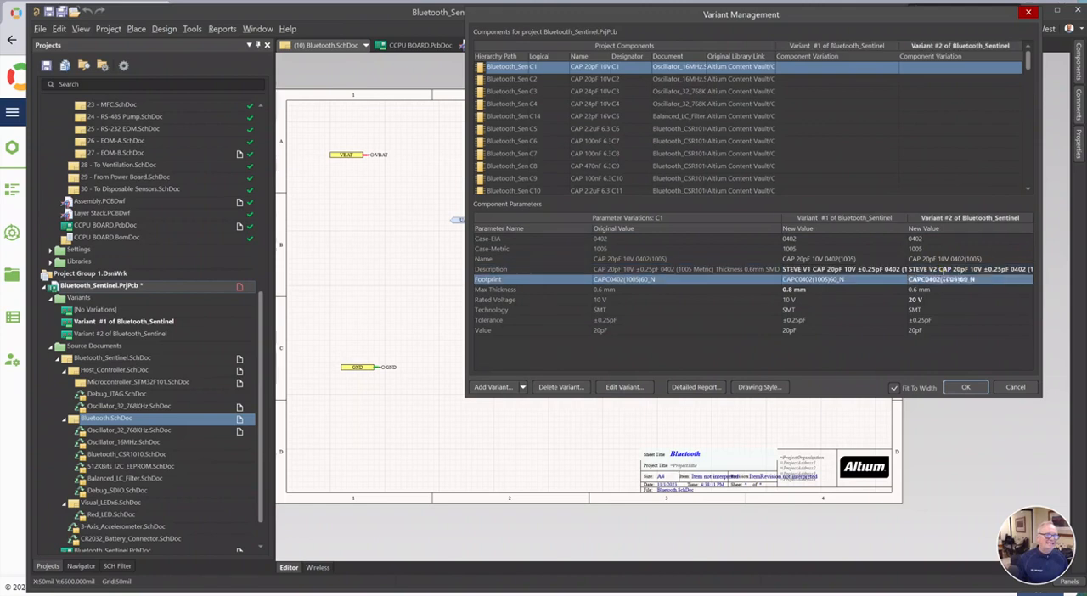
{"action": "left_click", "coordinate": [945, 269]}
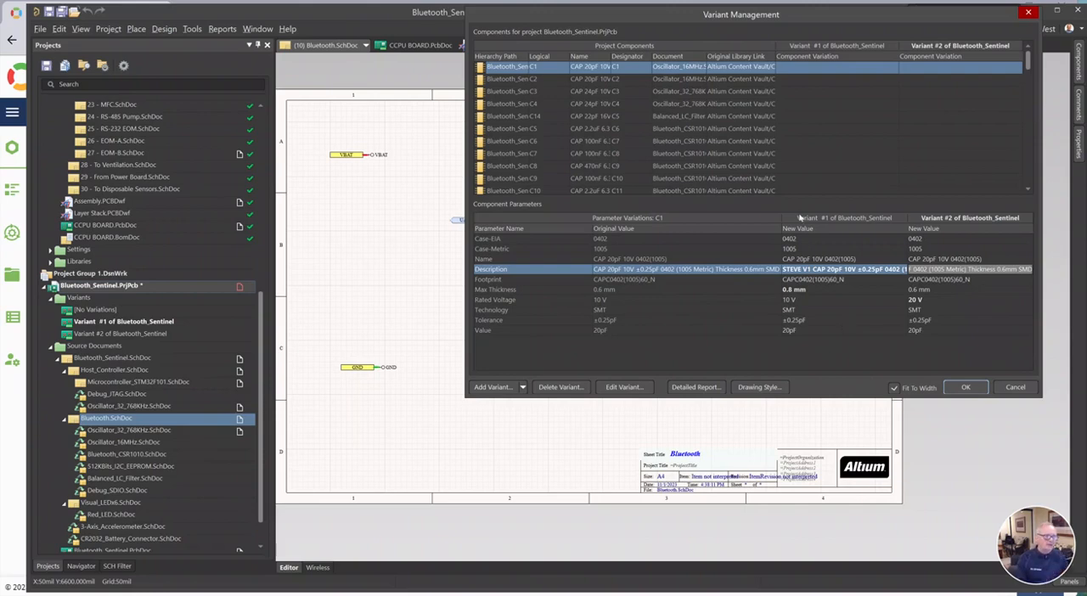
{"action": "left_click", "coordinate": [1015, 387]}
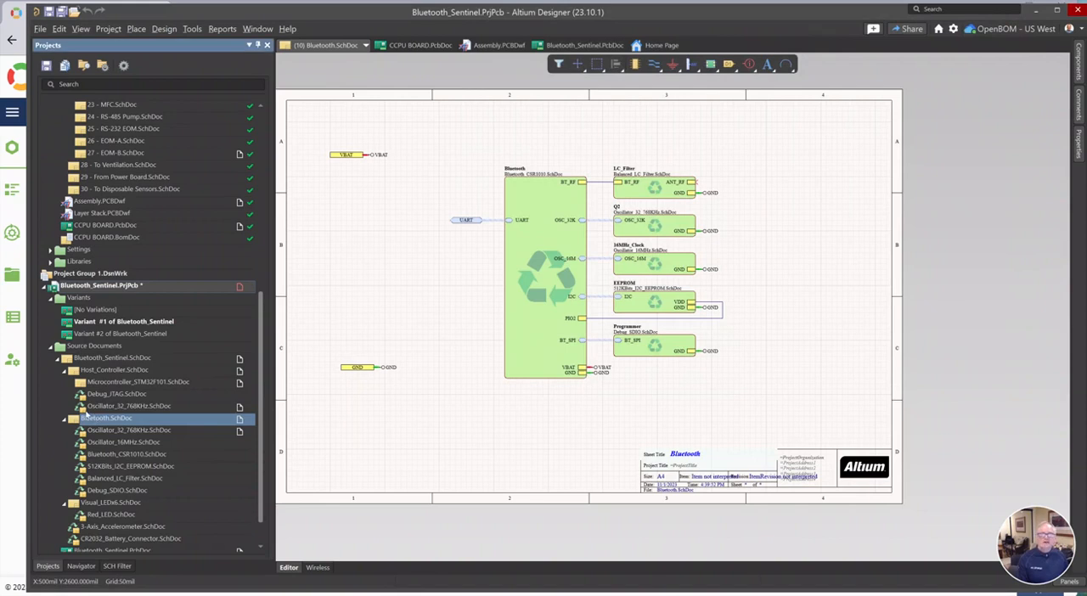
Create the OpenBOM BOM of Bluetooth_Sentinel for Variant #1, using the Altium Items catalog and including the board part number
{"action": "left_click", "coordinate": [85, 417]}
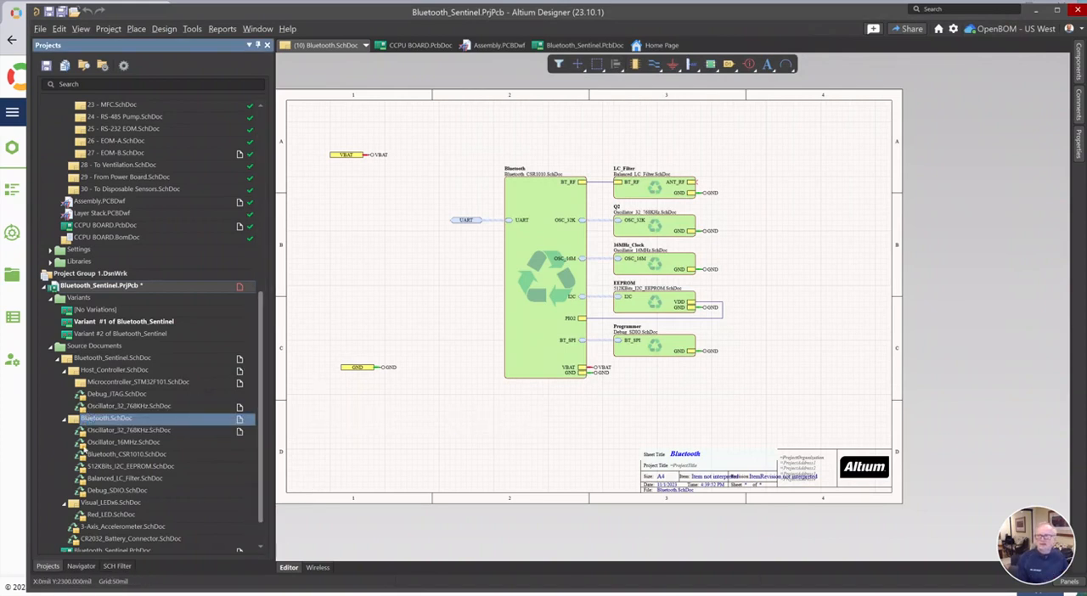
{"action": "right_click", "coordinate": [106, 288]}
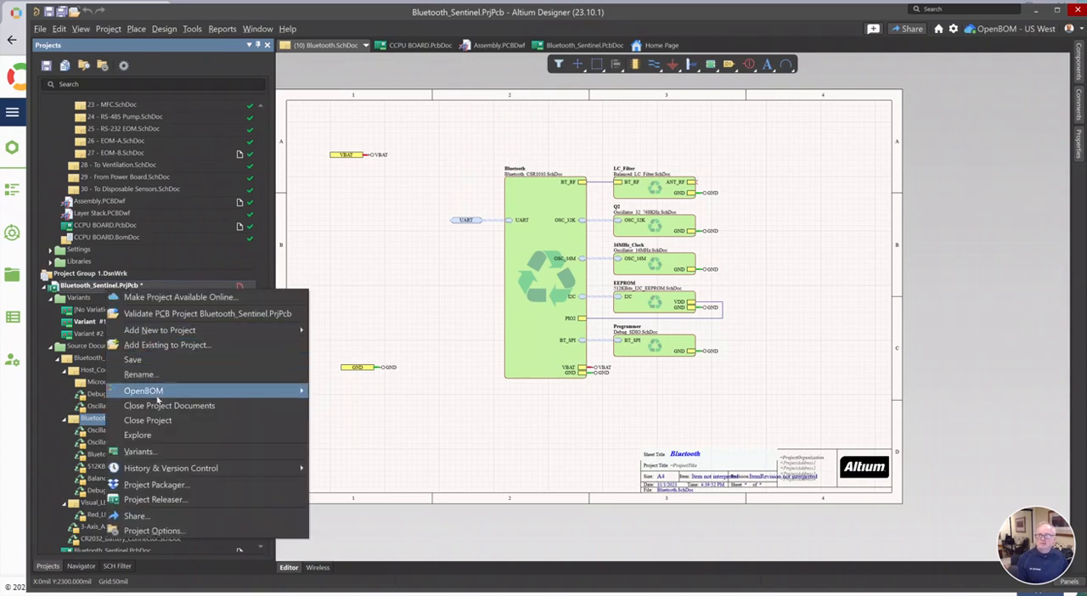
{"action": "mouse_move", "coordinate": [162, 391]}
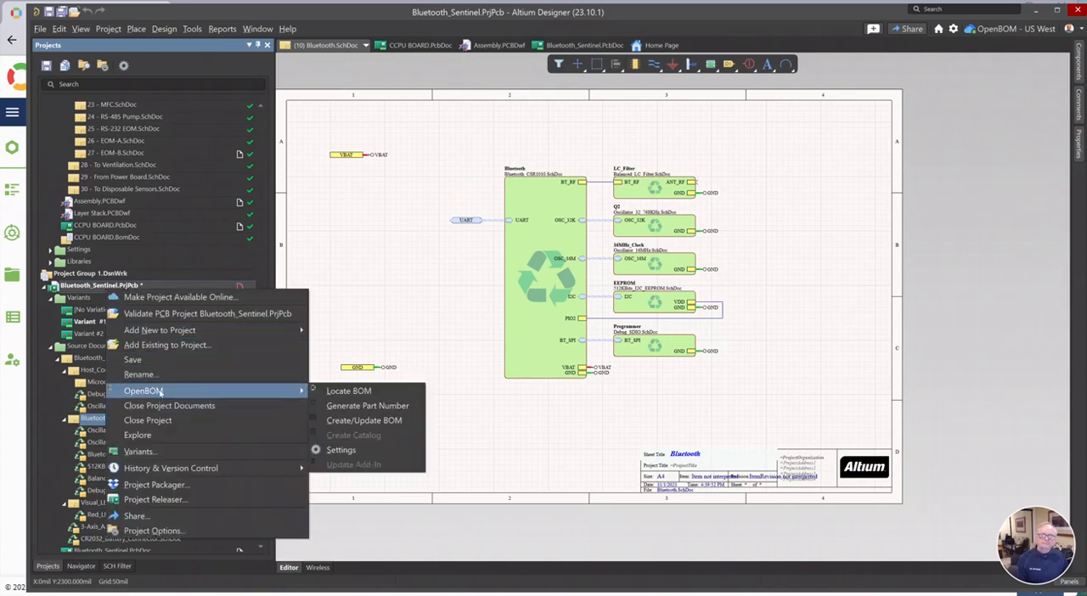
{"action": "left_click", "coordinate": [367, 423]}
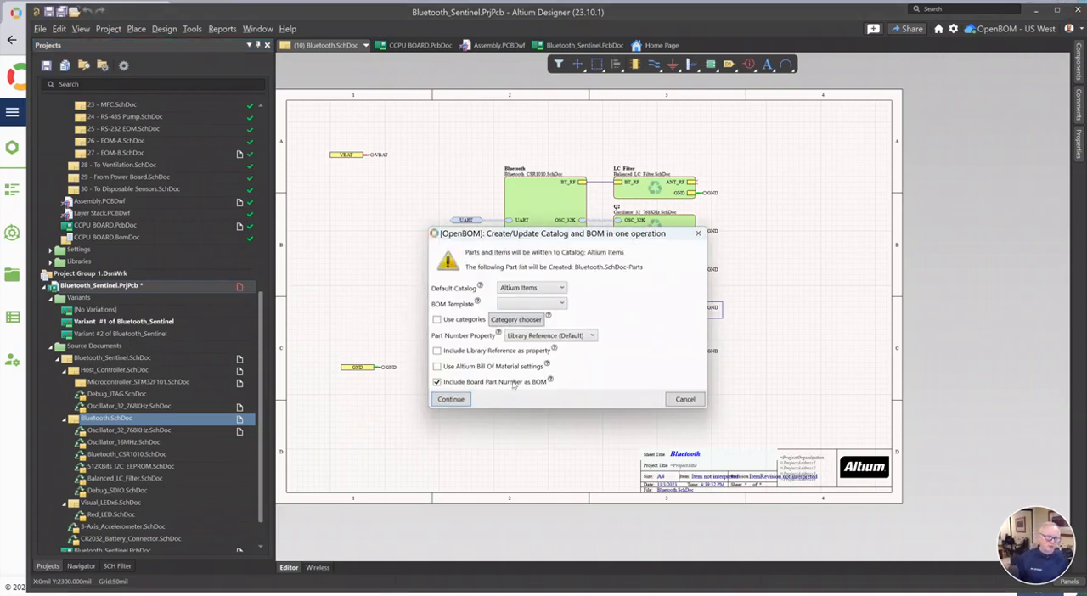
{"action": "left_click", "coordinate": [453, 399]}
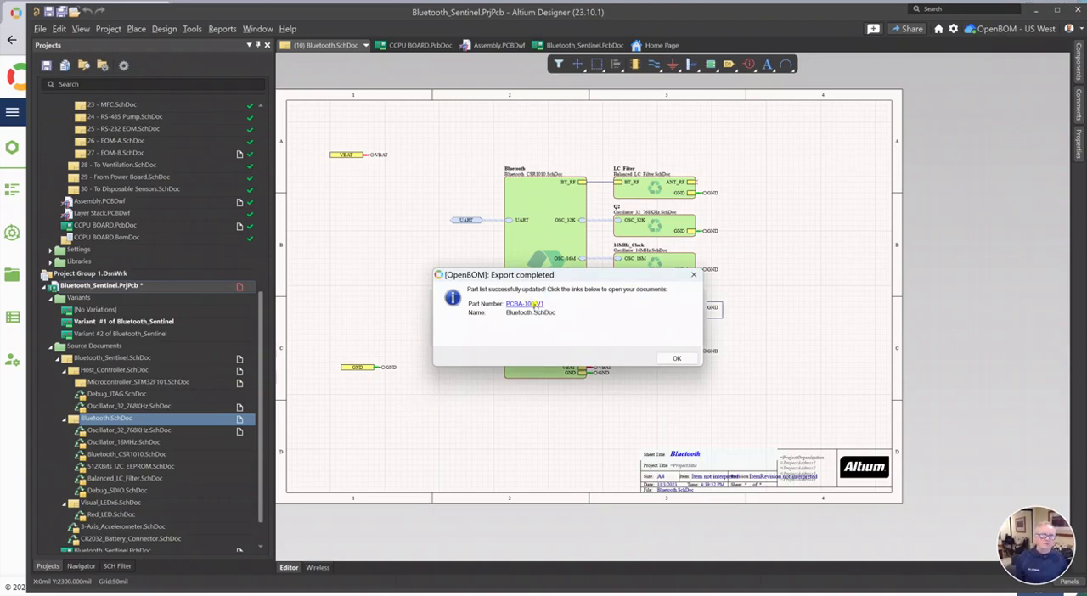
Open the exported PCBA-100-V1 BOM in the browser, search for the name prefixed to the C1,C2 description, and locate board item BRD-100
{"action": "left_click", "coordinate": [534, 304]}
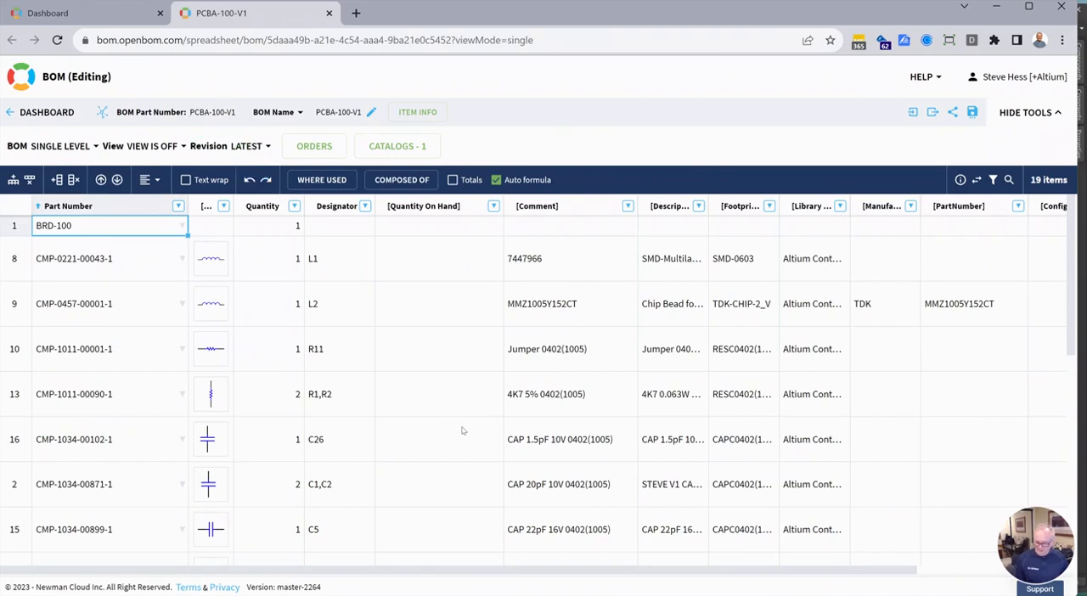
{"action": "key", "text": "ctrl+f"}
{"action": "type", "text": "STEVE"}
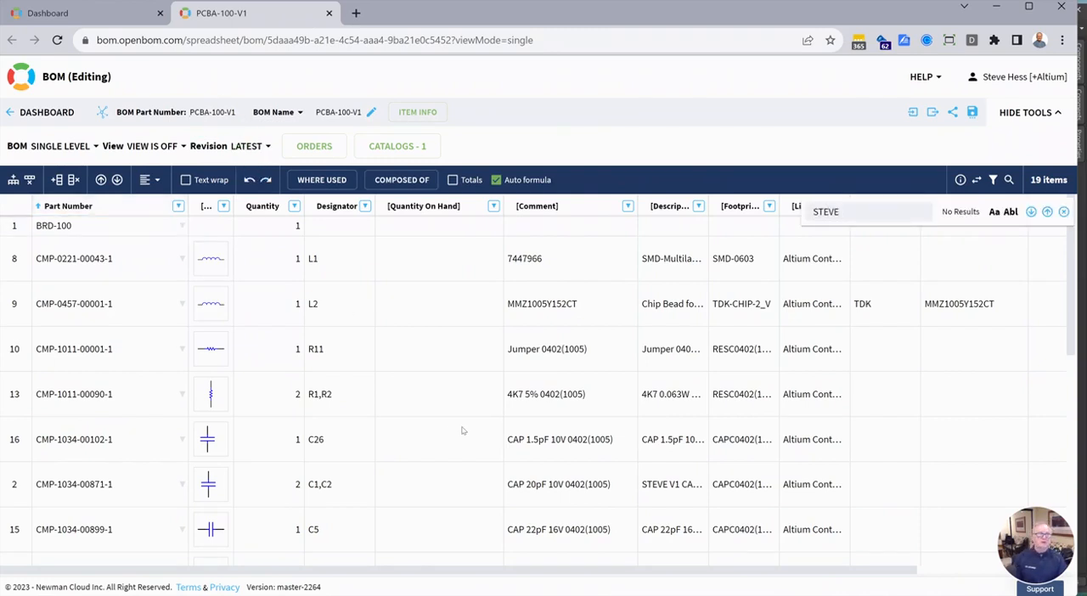
{"action": "key", "text": "Return"}
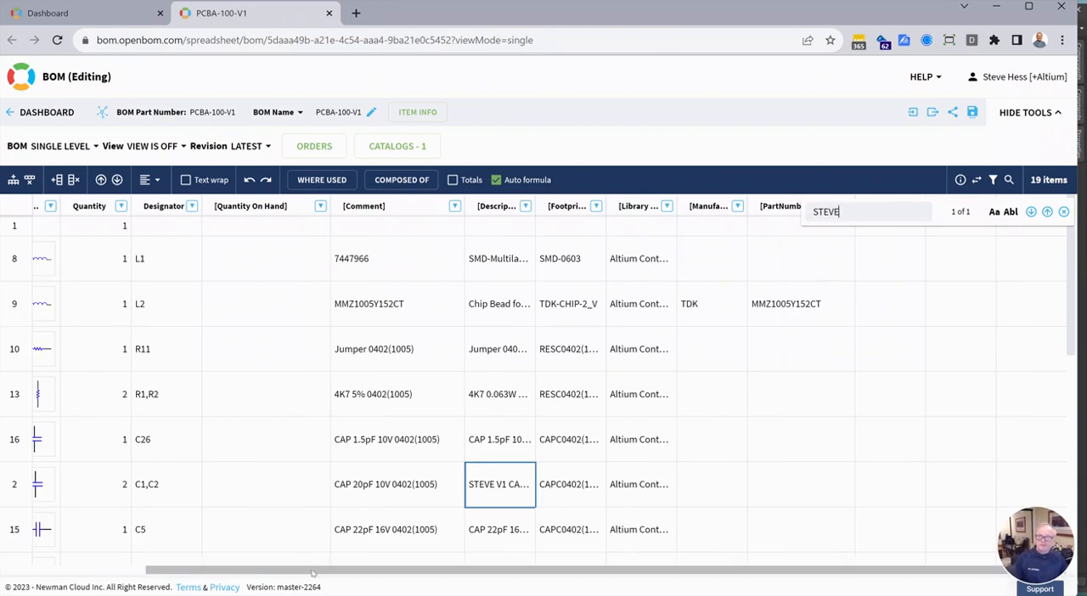
{"action": "left_click_drag", "start_coordinate": [308, 568], "coordinate": [157, 474]}
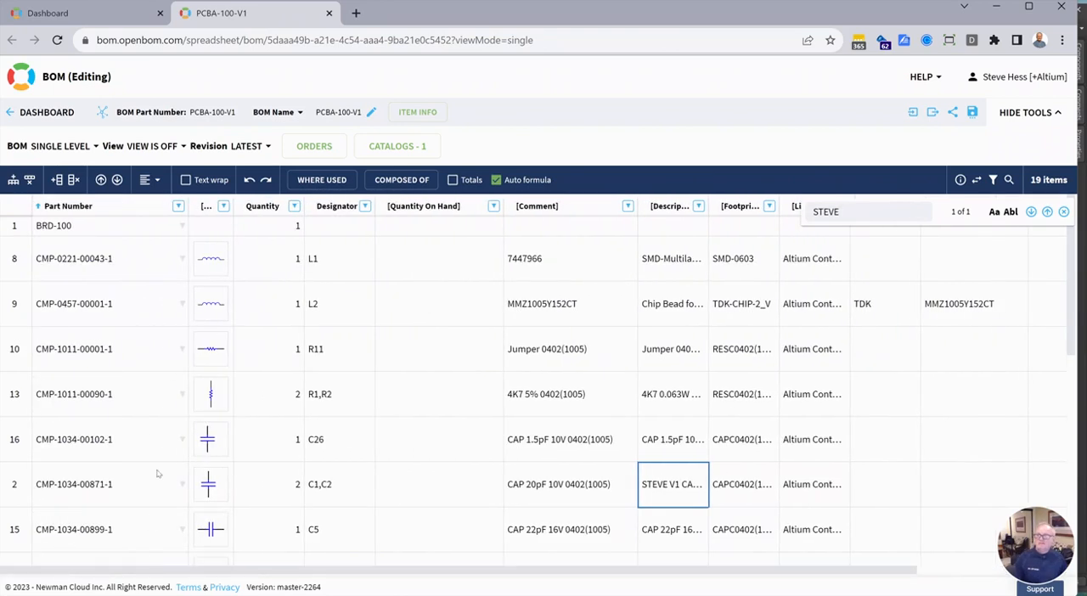
{"action": "left_click", "coordinate": [85, 229]}
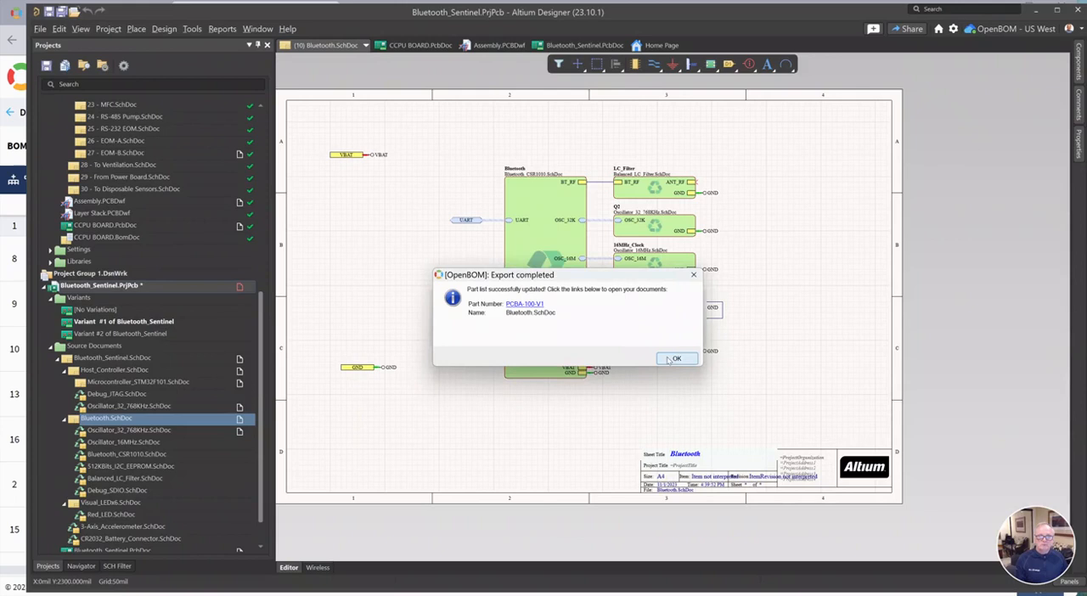
Switch back to Altium Designer, make Variant #2 of Bluetooth_Sentinel current, and create its OpenBOM BOM including the board part number
{"action": "left_click", "coordinate": [675, 358]}
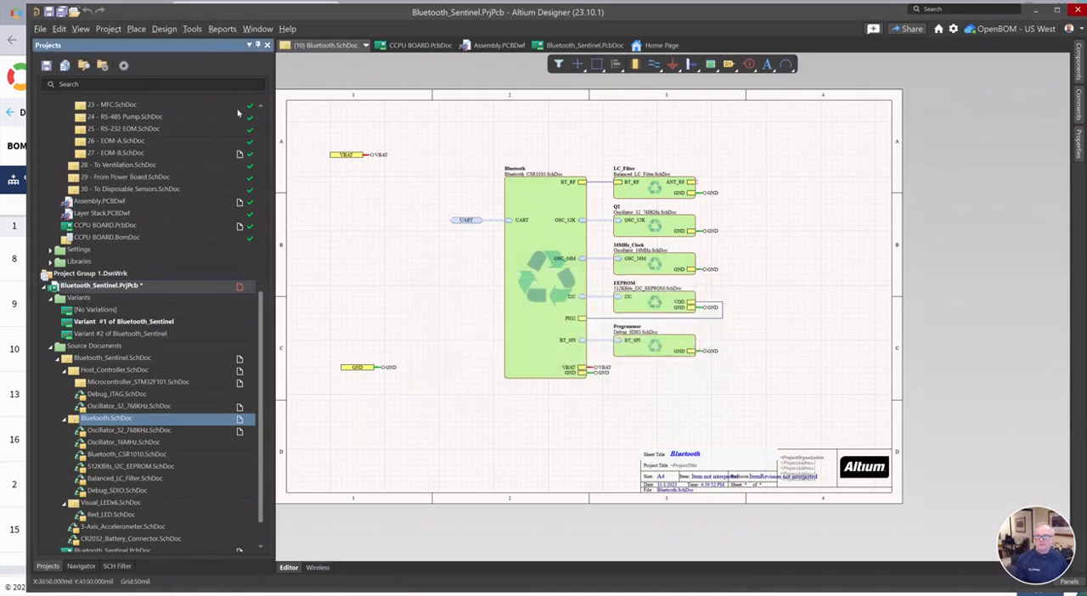
{"action": "double_click", "coordinate": [93, 333]}
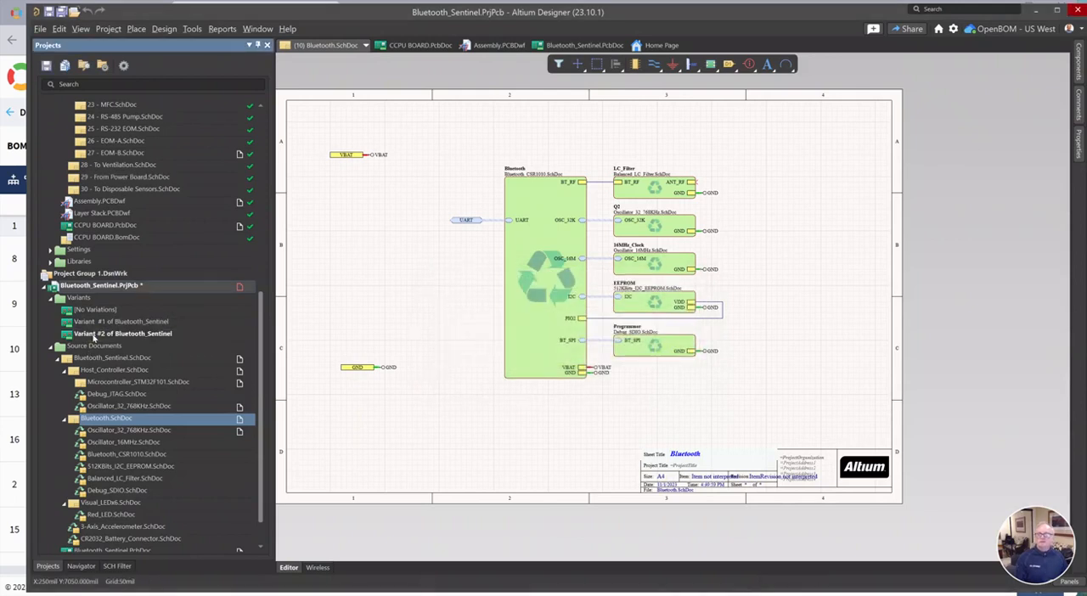
{"action": "right_click", "coordinate": [102, 289]}
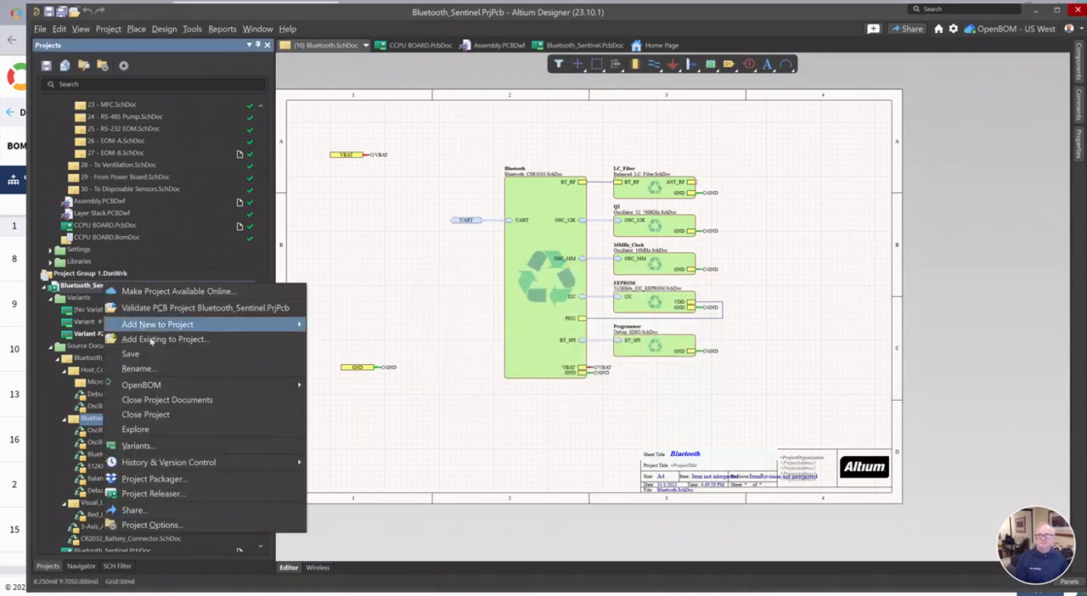
{"action": "mouse_move", "coordinate": [172, 391]}
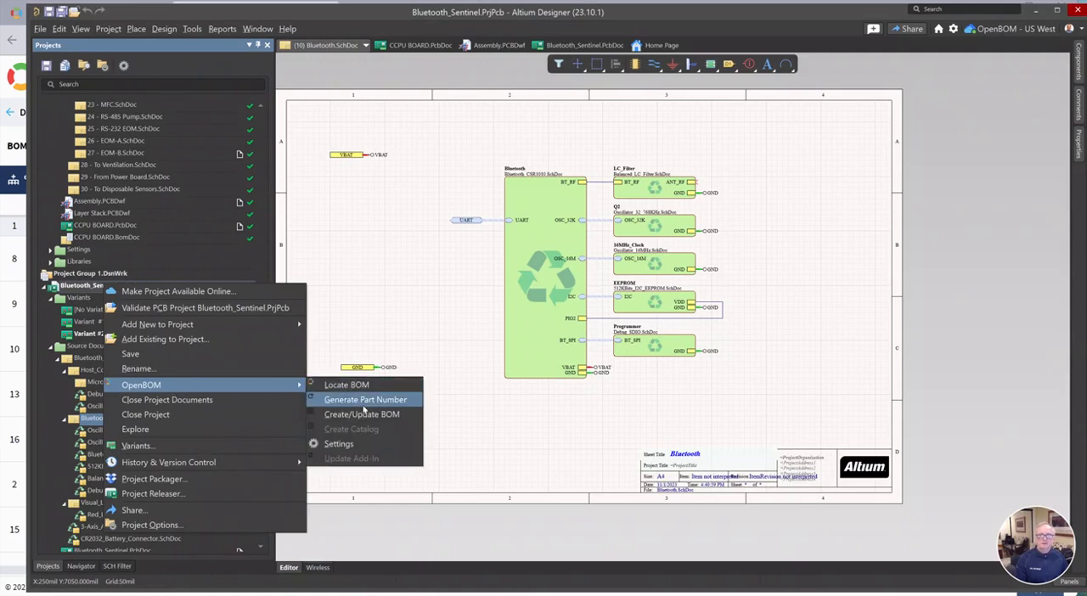
{"action": "left_click", "coordinate": [361, 413]}
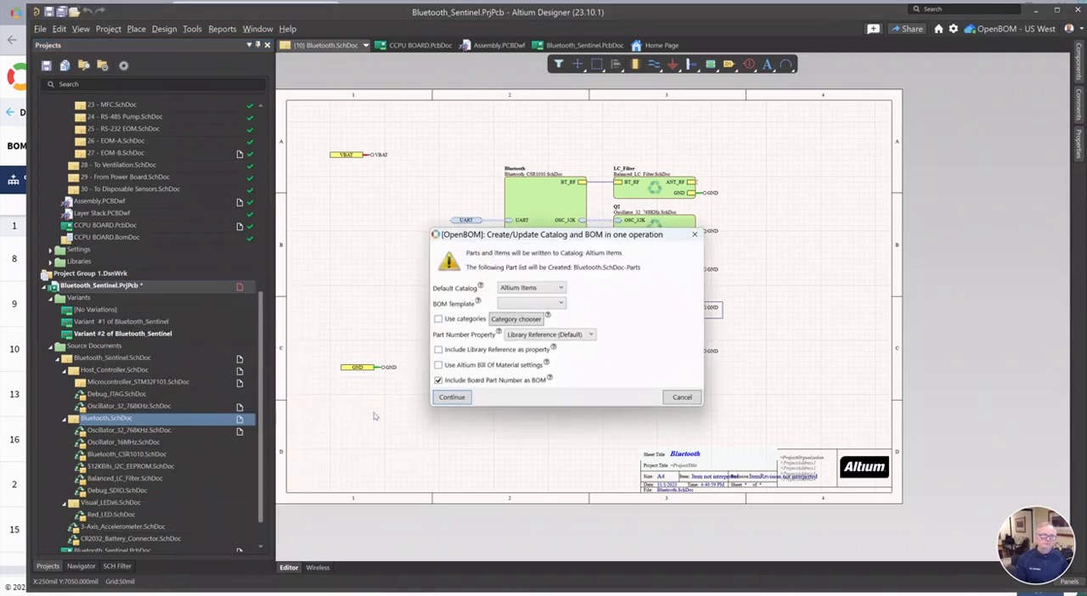
{"action": "left_click", "coordinate": [451, 399]}
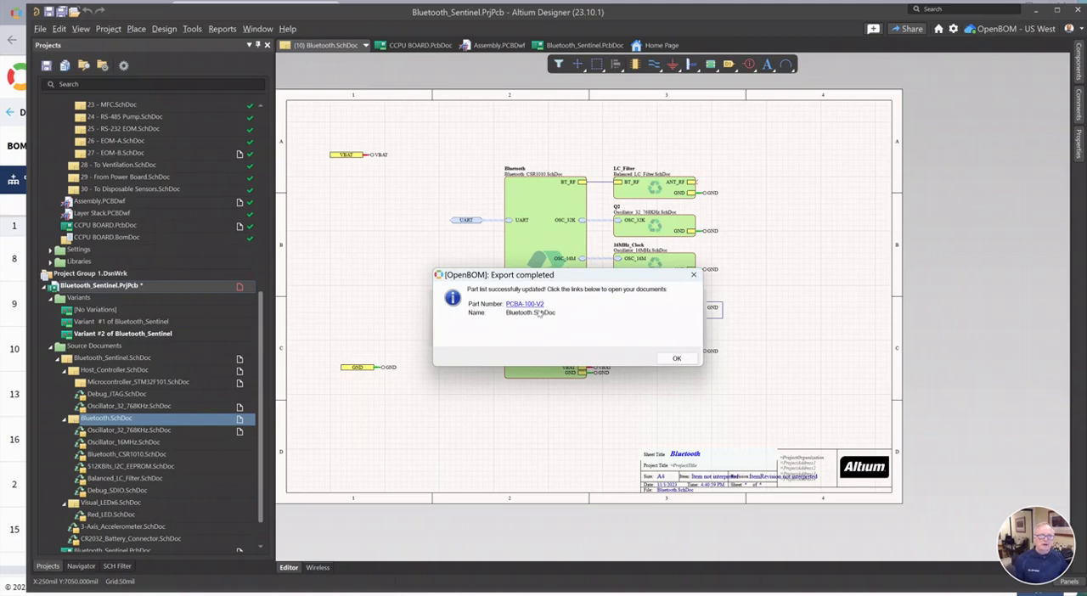
Open the exported PCBA-100-V2 BOM in the browser and search for the name prefixed to the C1,C2 description
{"action": "left_click", "coordinate": [527, 305]}
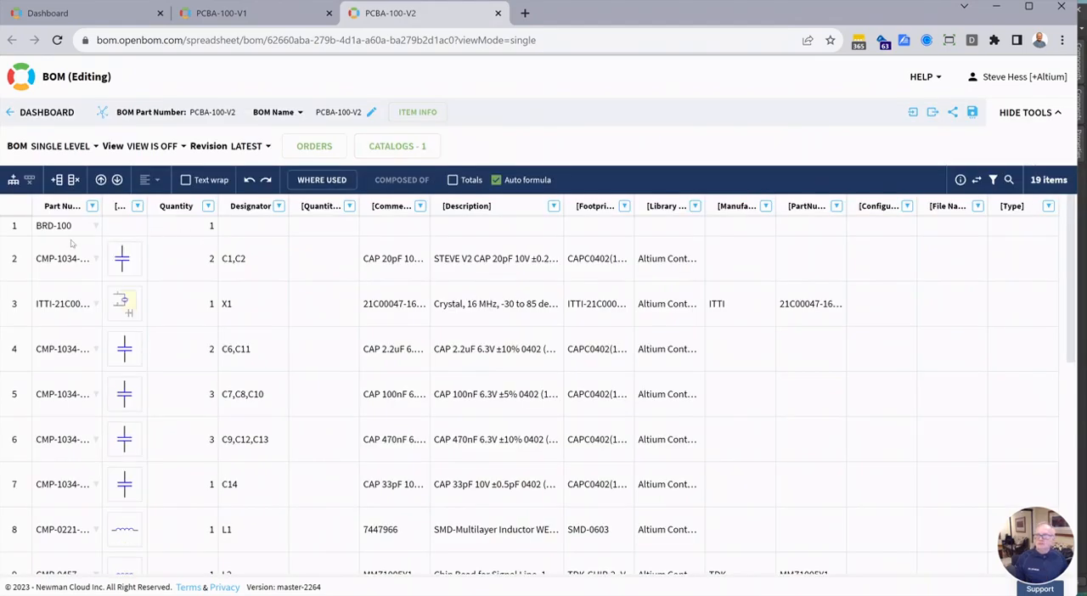
{"action": "key", "text": "ctrl+f"}
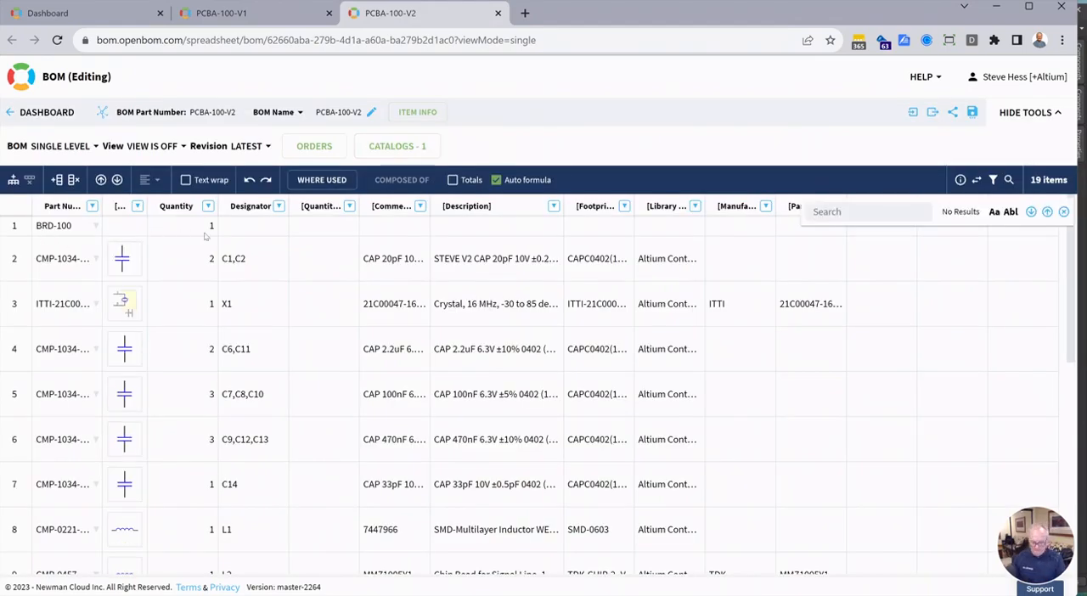
{"action": "type", "text": "STEVE"}
{"action": "key", "text": "Return"}
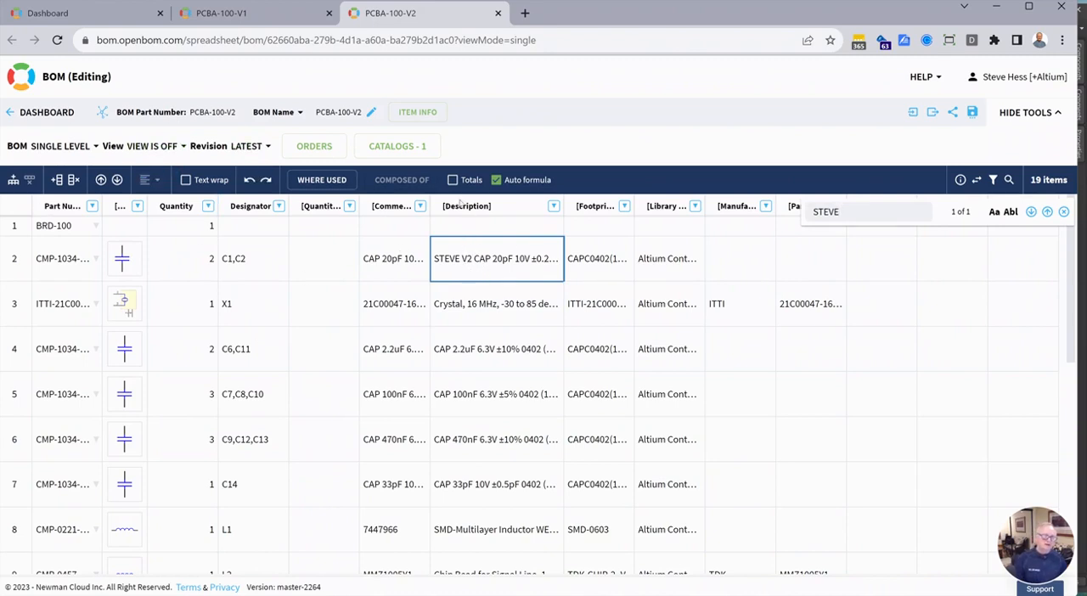
Compare the C1,C2 capacitor description in the PCBA-100-V1 BOM with the one in PCBA-100-V2, repeating the name search in V1
{"action": "left_click", "coordinate": [246, 13]}
{"action": "scroll", "coordinate": [424, 334], "scroll_direction": "down", "scroll_amount": 3}
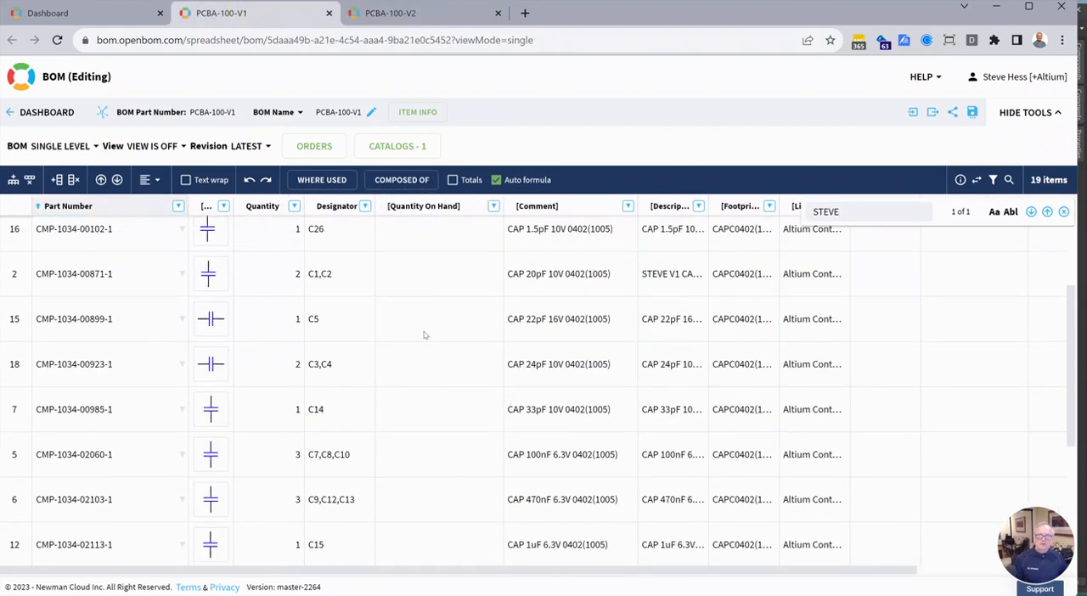
{"action": "scroll", "coordinate": [424, 334], "scroll_direction": "up", "scroll_amount": 2}
{"action": "key", "text": "Escape"}
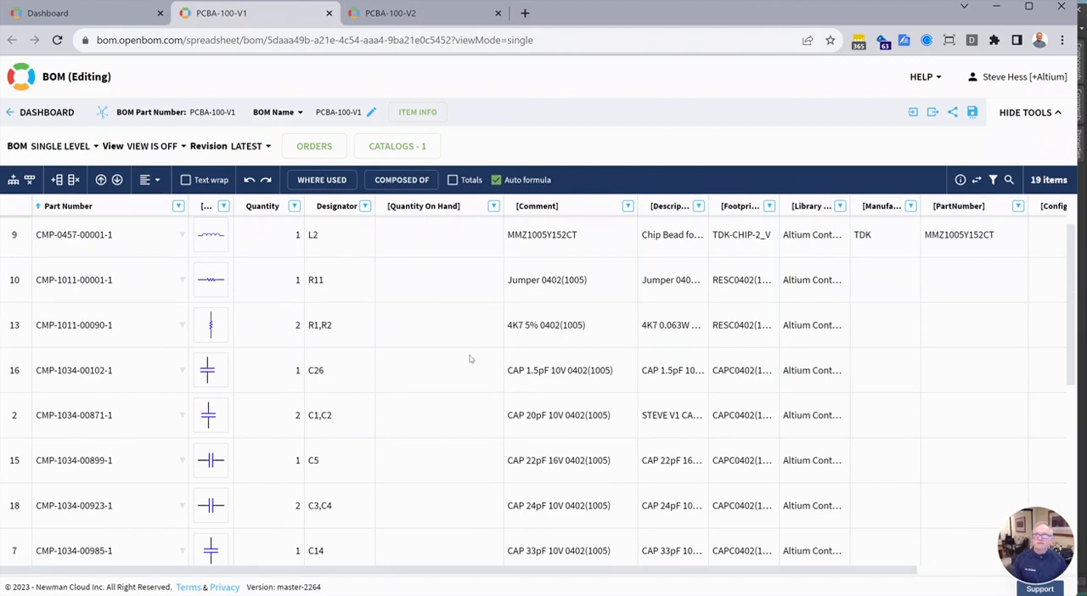
{"action": "key", "text": "ctrl+f"}
{"action": "type", "text": "STEVE"}
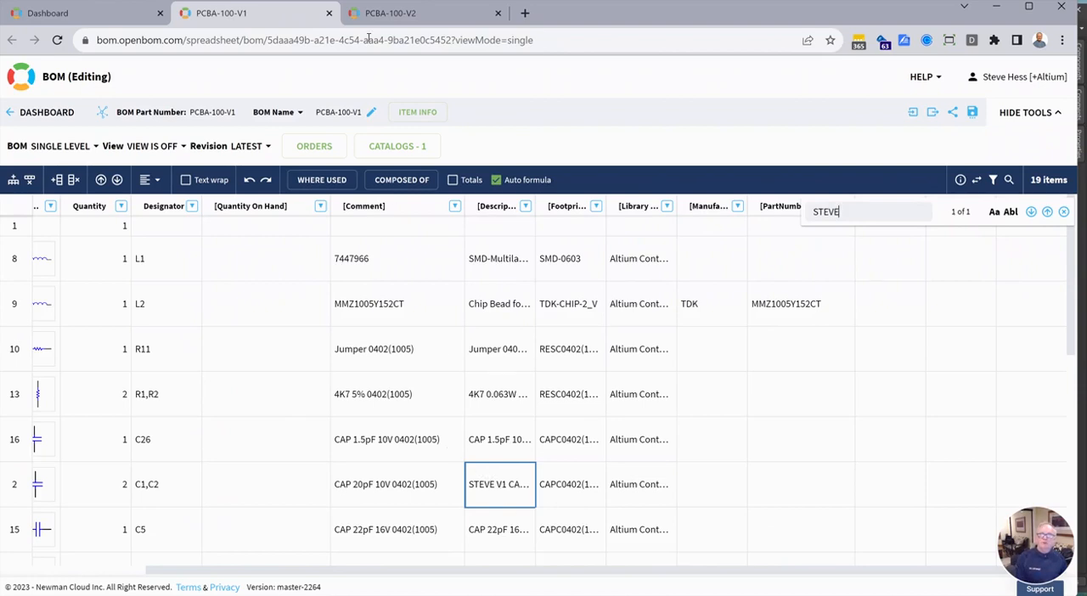
{"action": "left_click", "coordinate": [416, 13]}
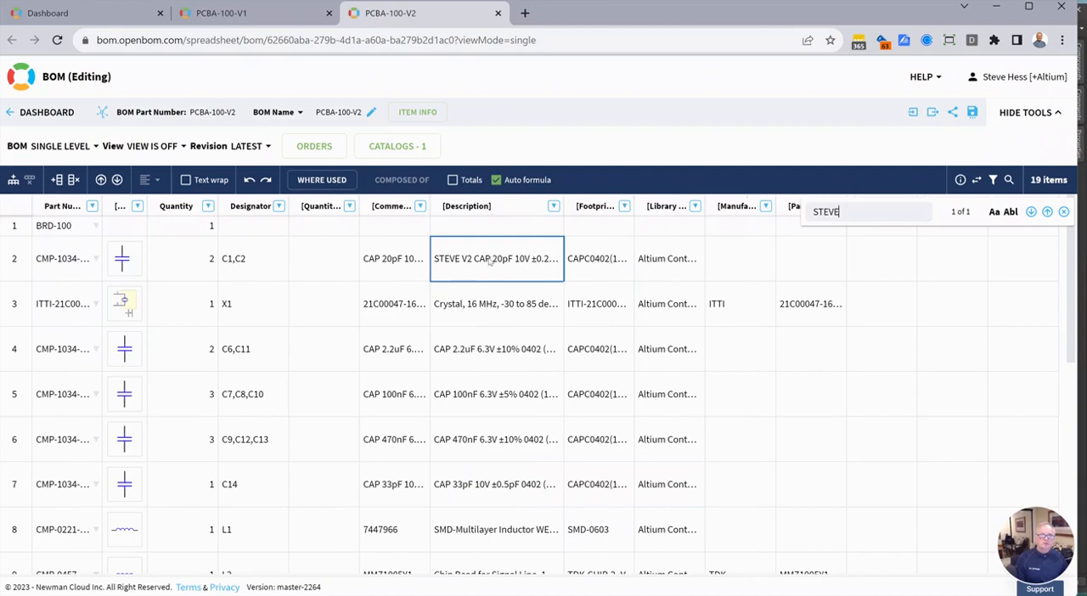